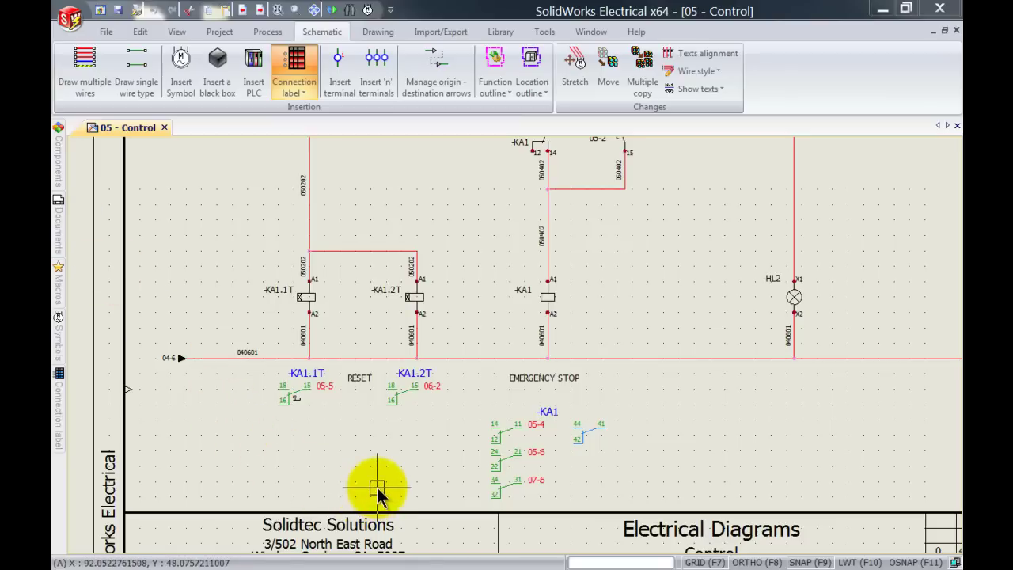
- Zoom in on the KA1 coils and their contact cross-references on the '05 - Control' schematic
{"action": "scroll", "coordinate": [377, 486], "scroll_direction": "up", "scroll_amount": 4}
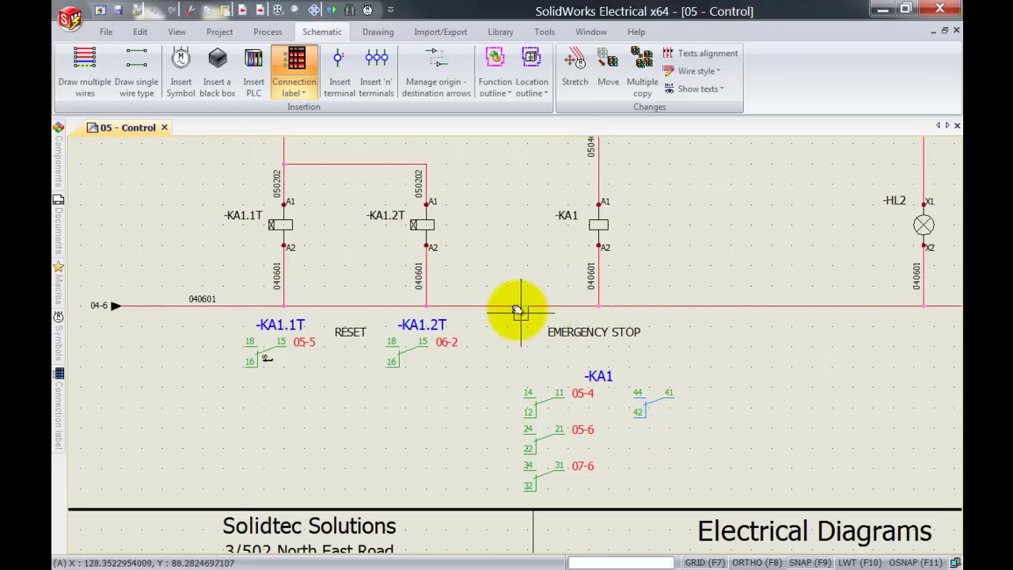
- Show the cross-reference drawing configuration full-screen with its General circuit colours (92, 10, 150, 40)
{"action": "left_click", "coordinate": [221, 32]}
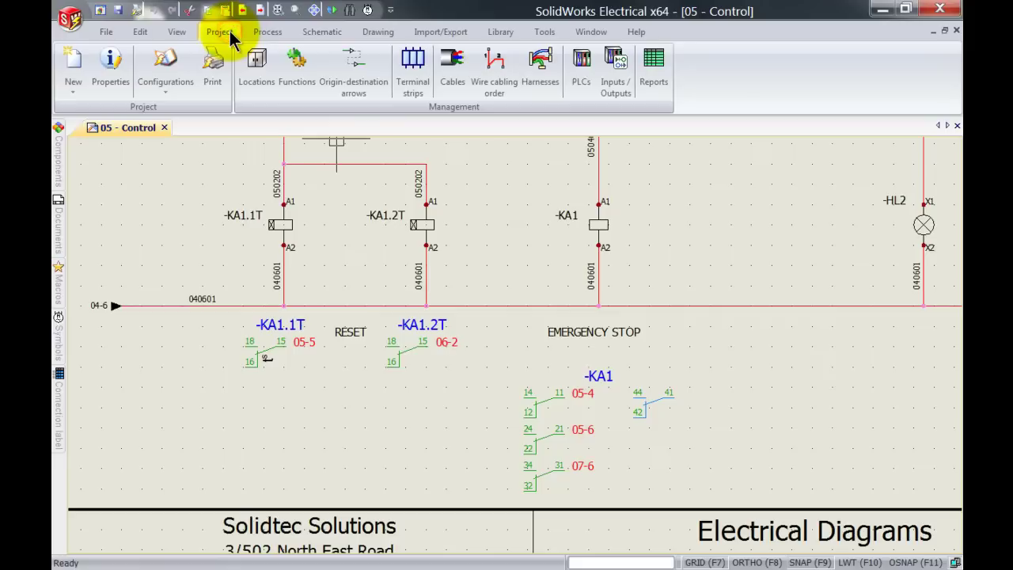
{"action": "left_click", "coordinate": [181, 94]}
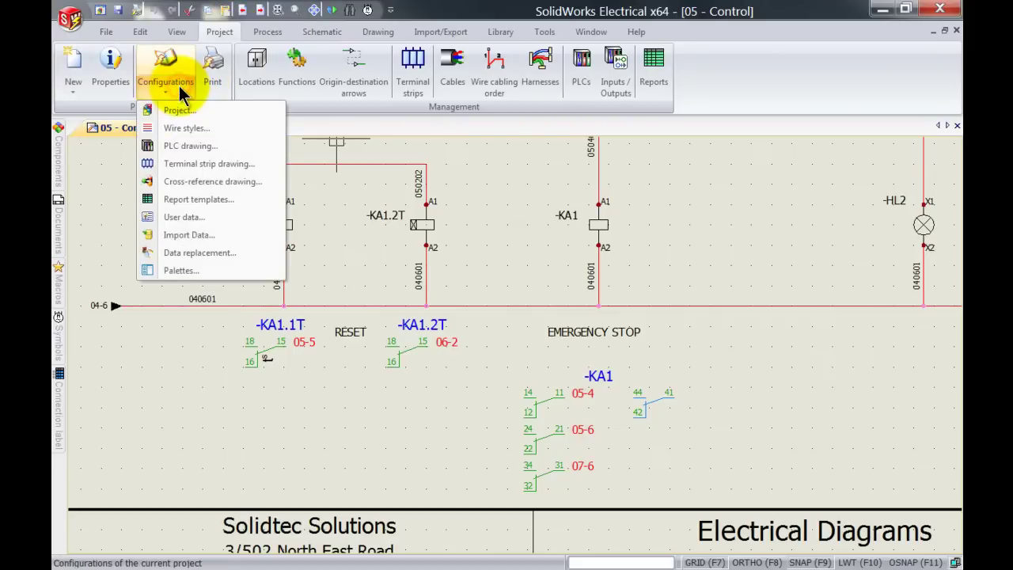
{"action": "left_click", "coordinate": [190, 183]}
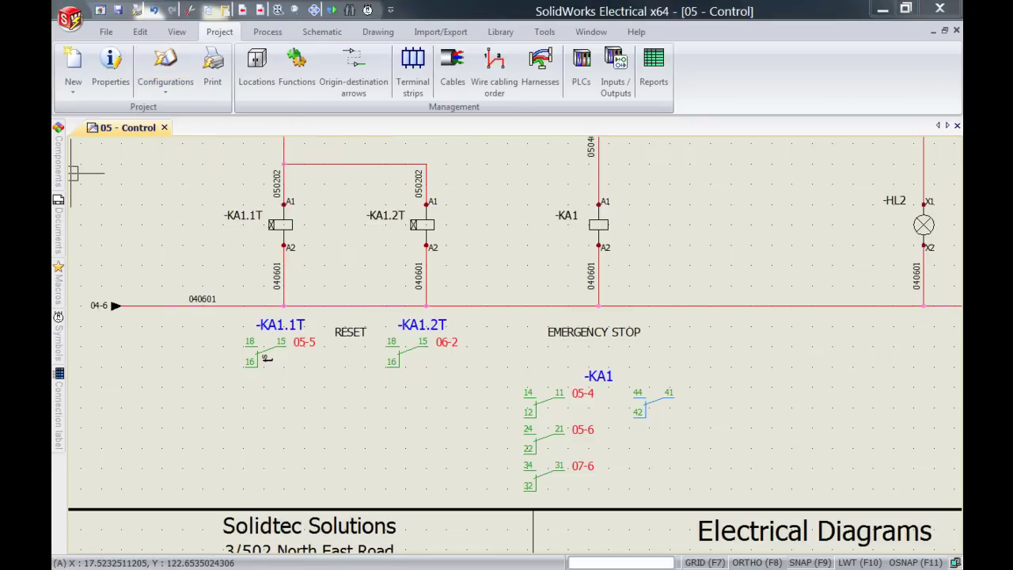
{"action": "mouse_move", "coordinate": [445, 79]}
{"action": "left_mouse_down"}
{"action": "mouse_move", "coordinate": [672, 25]}
{"action": "mouse_move", "coordinate": [685, 0]}
{"action": "left_mouse_up"}
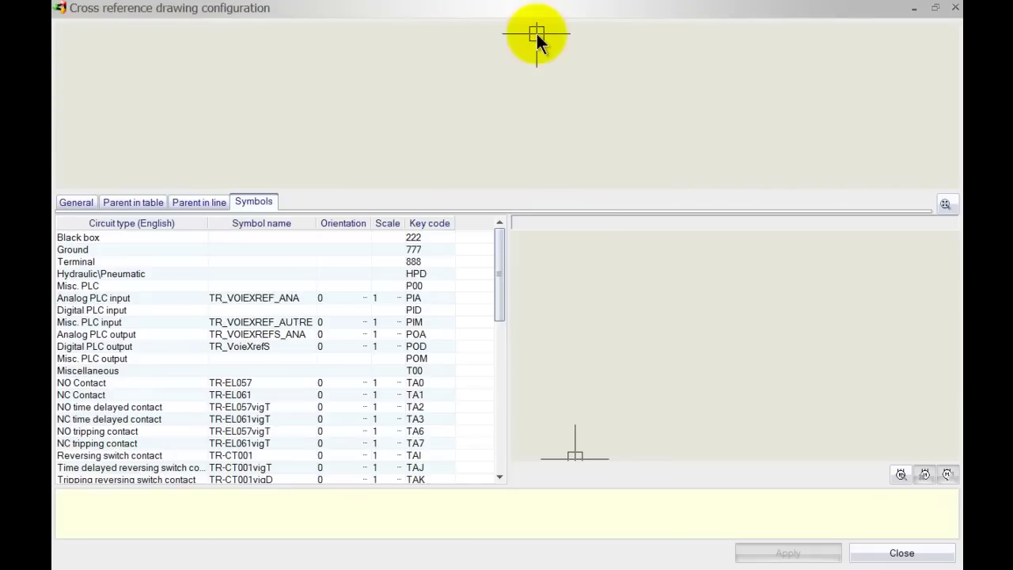
{"action": "left_click", "coordinate": [88, 200]}
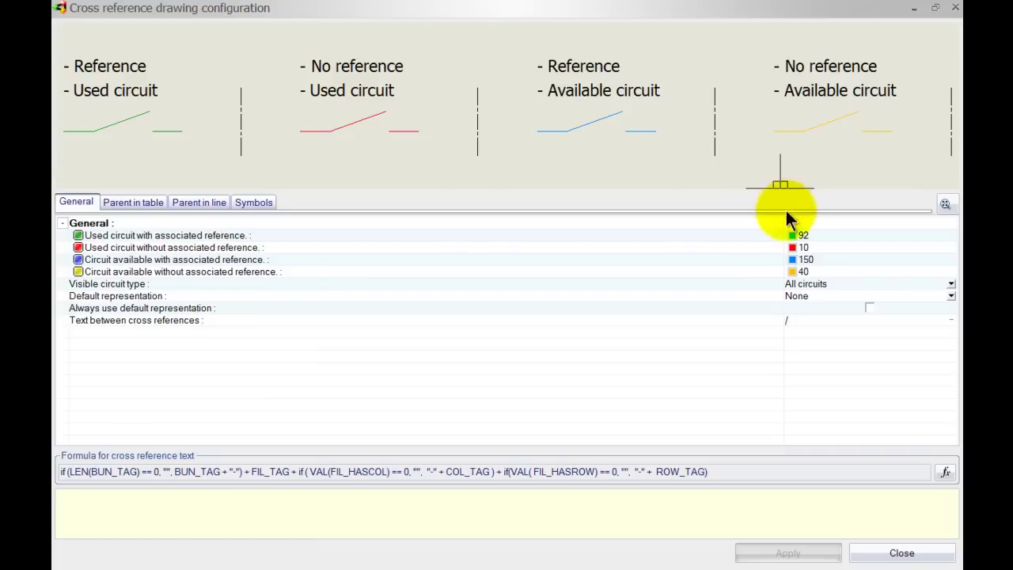
- Change the used-circuit-with-reference colour to Magenta and apply it to the schematic
{"action": "left_click", "coordinate": [807, 236]}
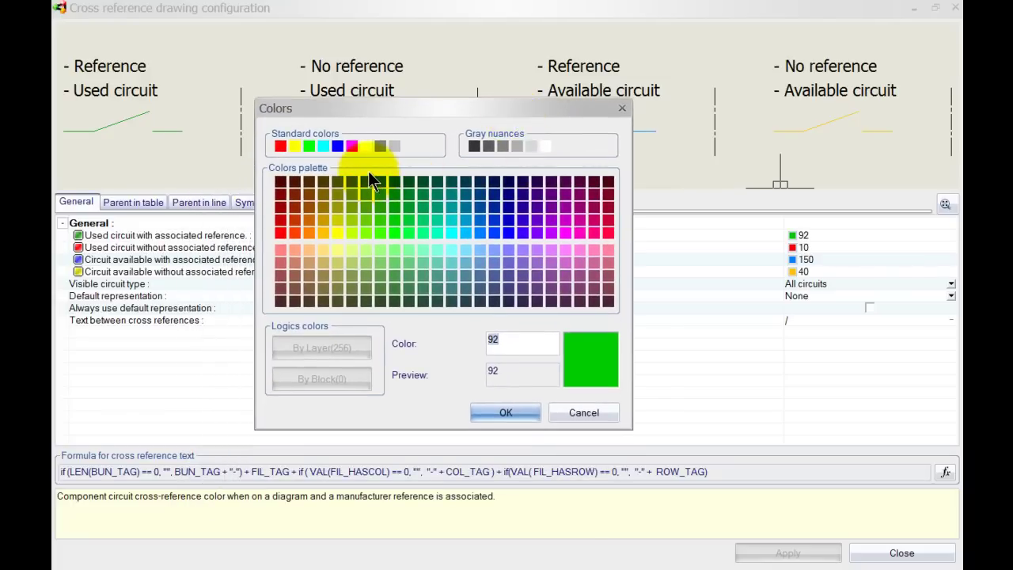
{"action": "left_click", "coordinate": [352, 146]}
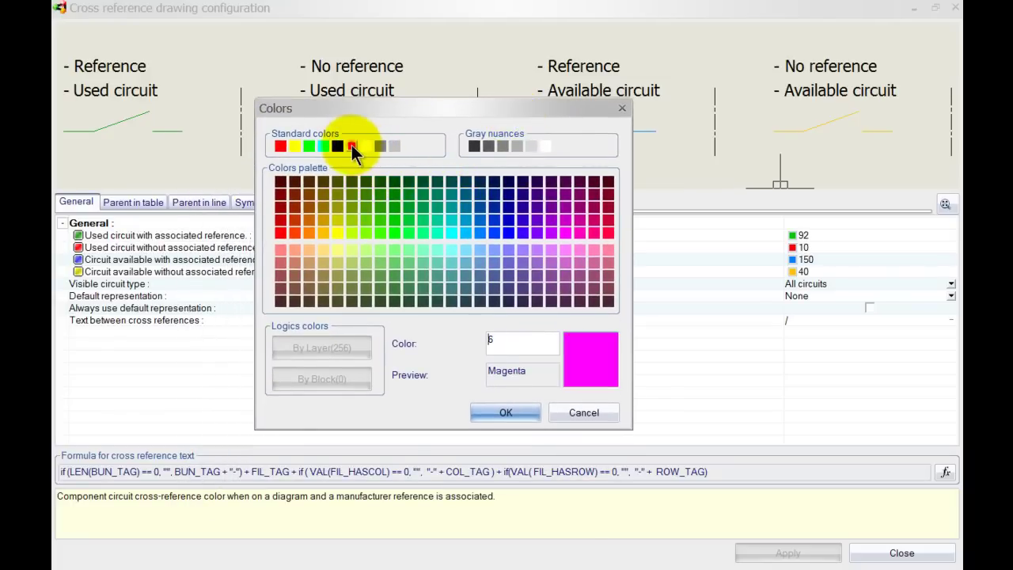
{"action": "left_click", "coordinate": [508, 410]}
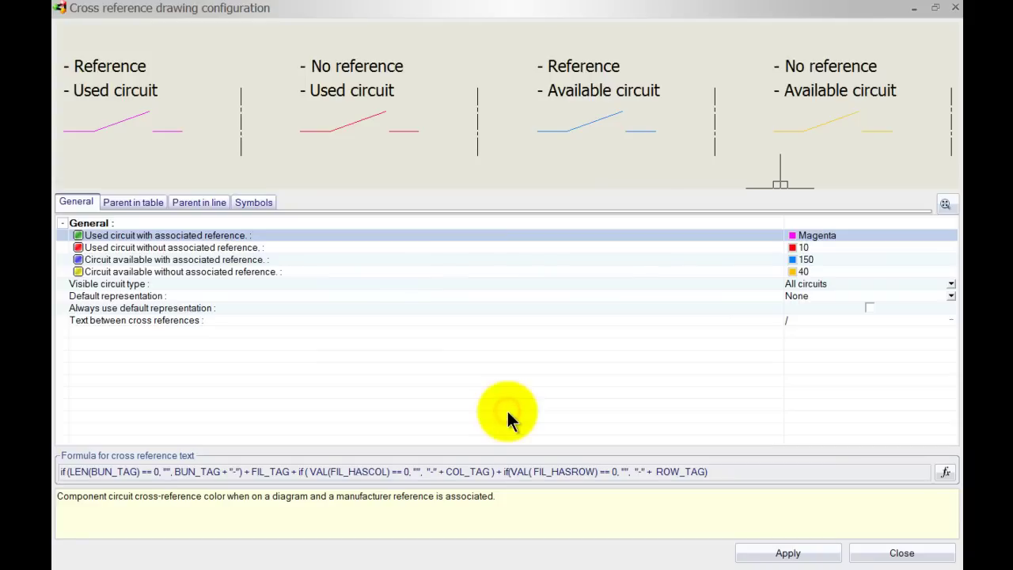
{"action": "left_click", "coordinate": [768, 551]}
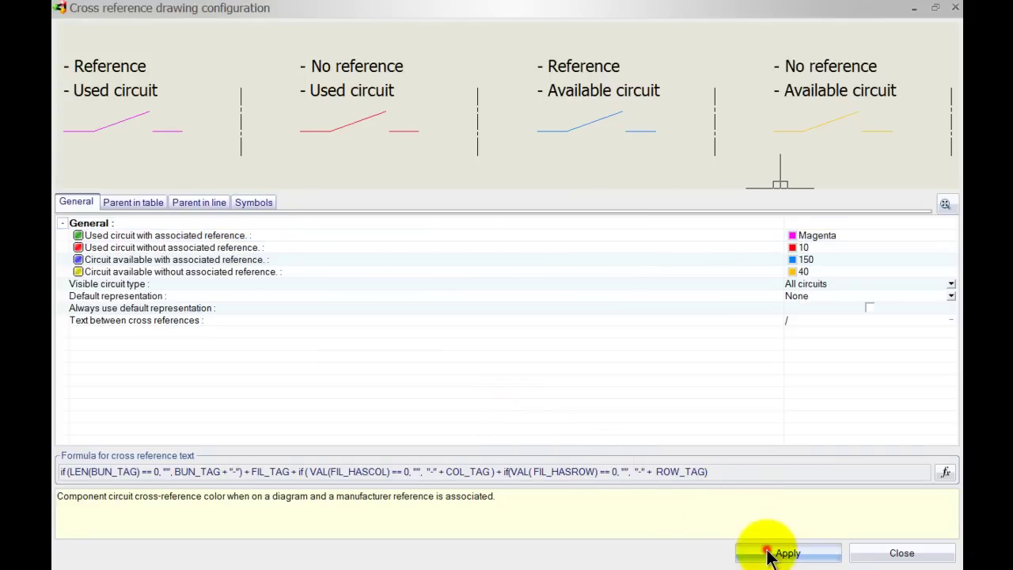
{"action": "left_click", "coordinate": [910, 551]}
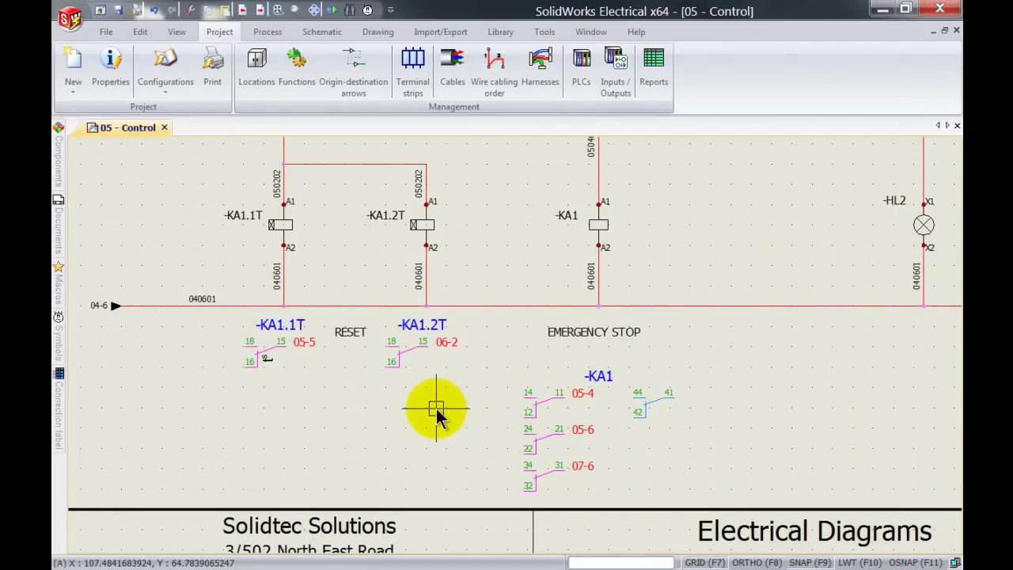
- Reopen the cross-reference configuration and replace Magenta with colour 92 for used referenced circuits
{"action": "left_click", "coordinate": [165, 93]}
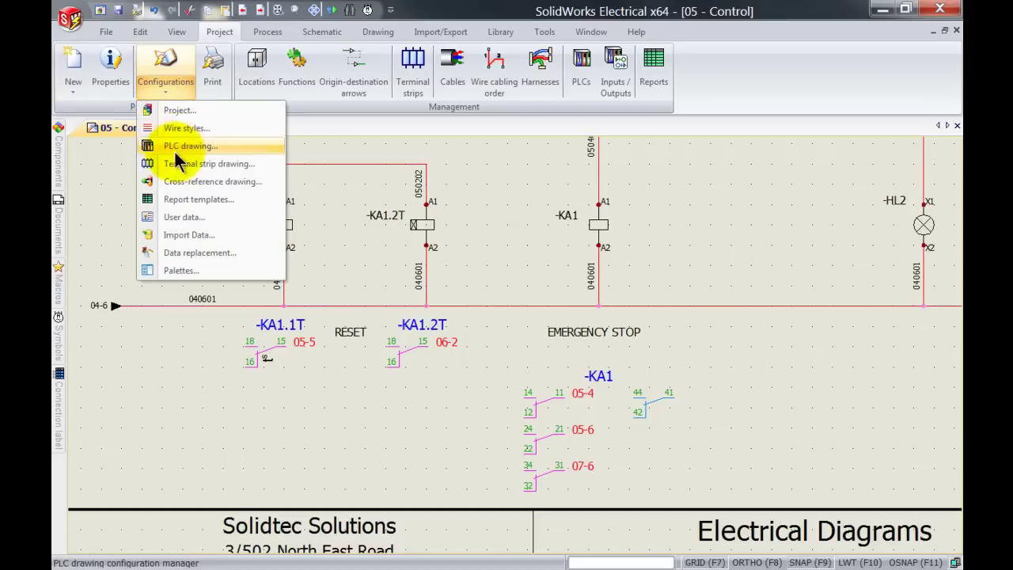
{"action": "left_click", "coordinate": [181, 182]}
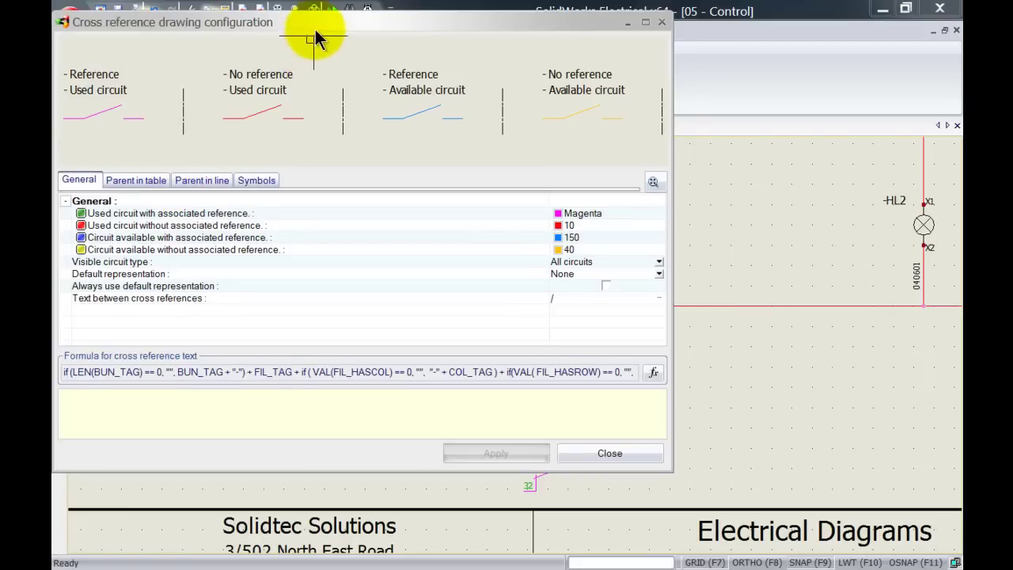
{"action": "left_click", "coordinate": [675, 231]}
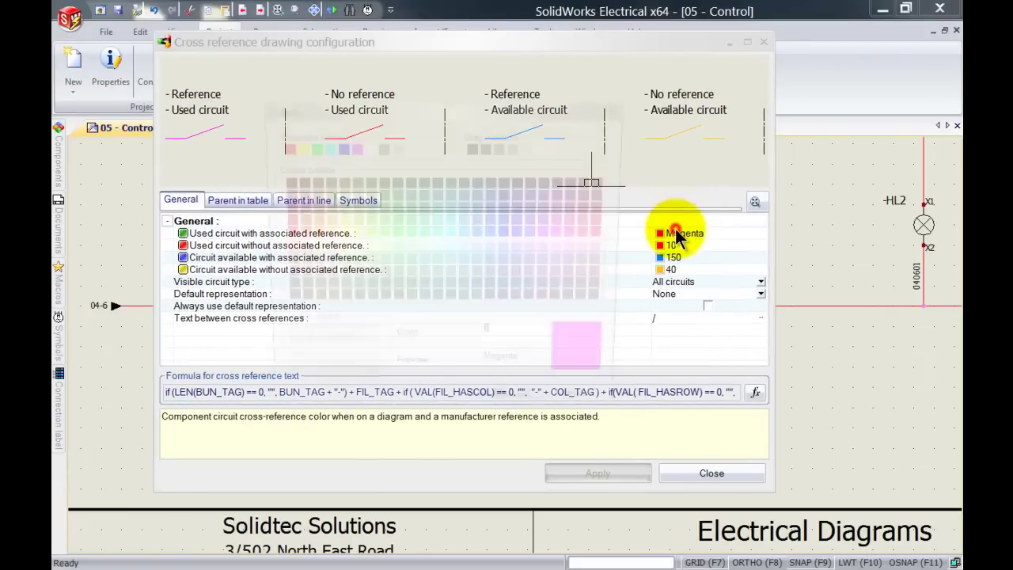
{"action": "double_click", "coordinate": [509, 340]}
{"action": "type", "text": "9"}
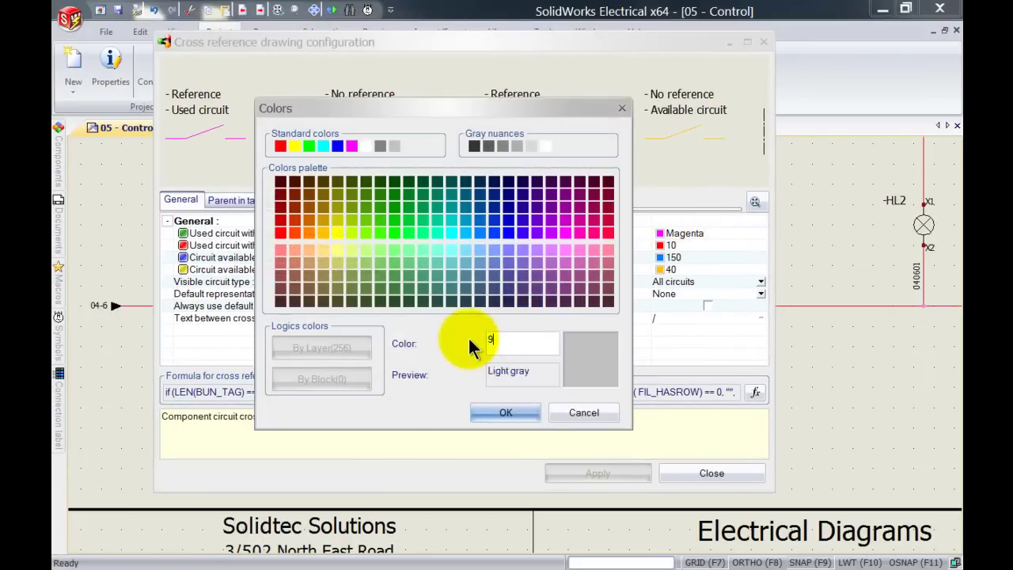
{"action": "type", "text": "2"}
{"action": "left_click", "coordinate": [477, 414]}
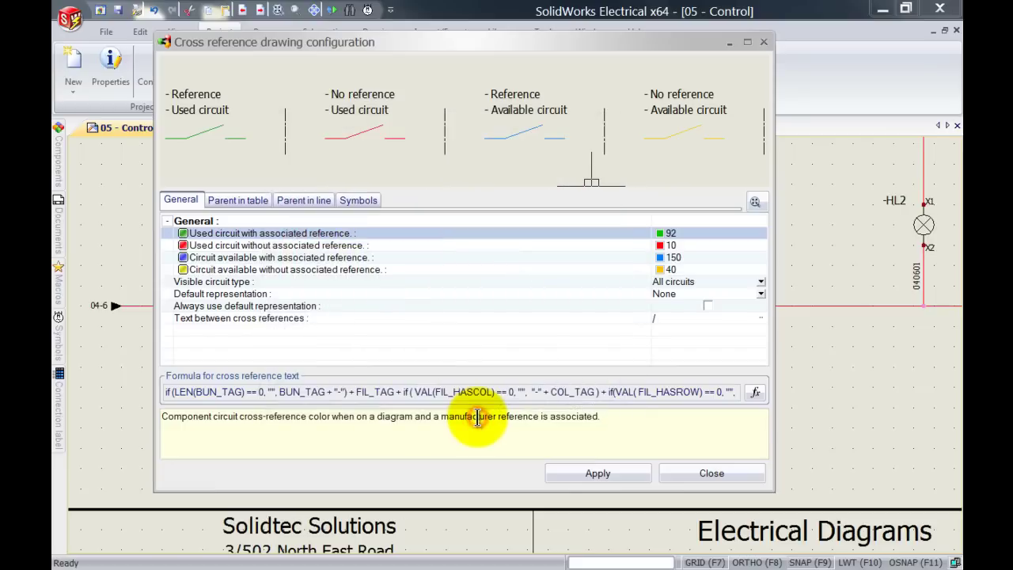
{"action": "left_click", "coordinate": [254, 202]}
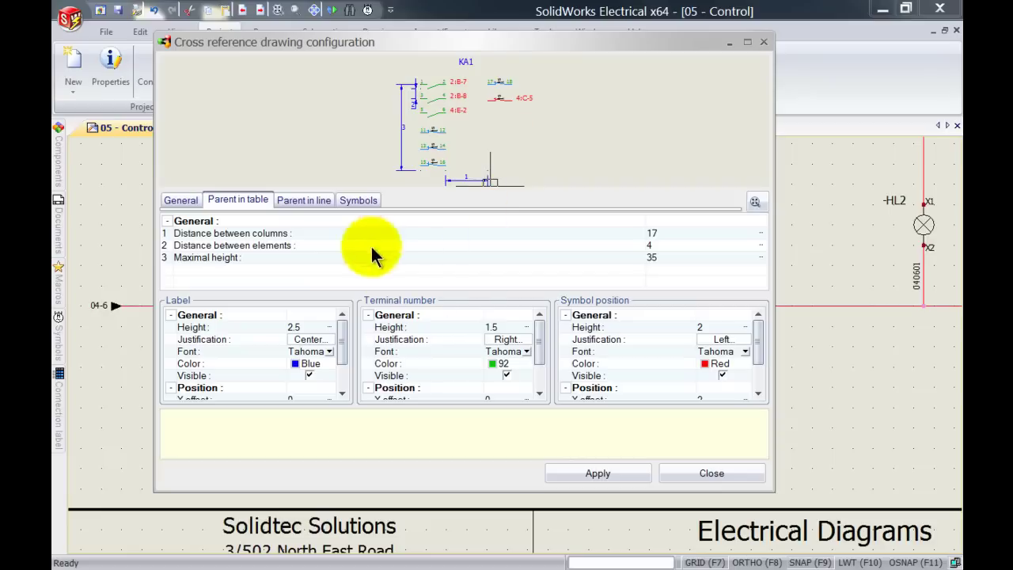
{"action": "left_click", "coordinate": [283, 204]}
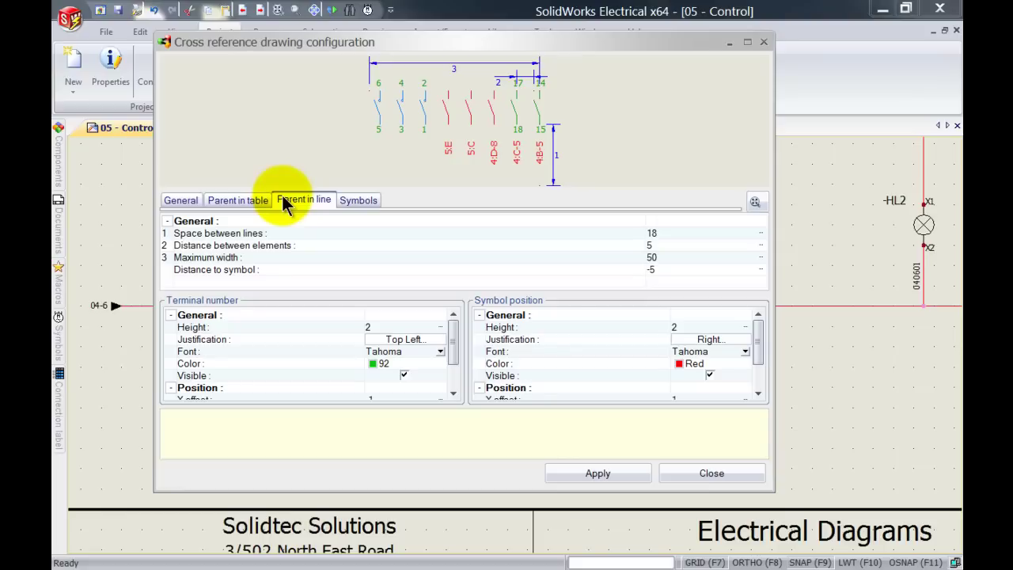
{"action": "left_click", "coordinate": [263, 200]}
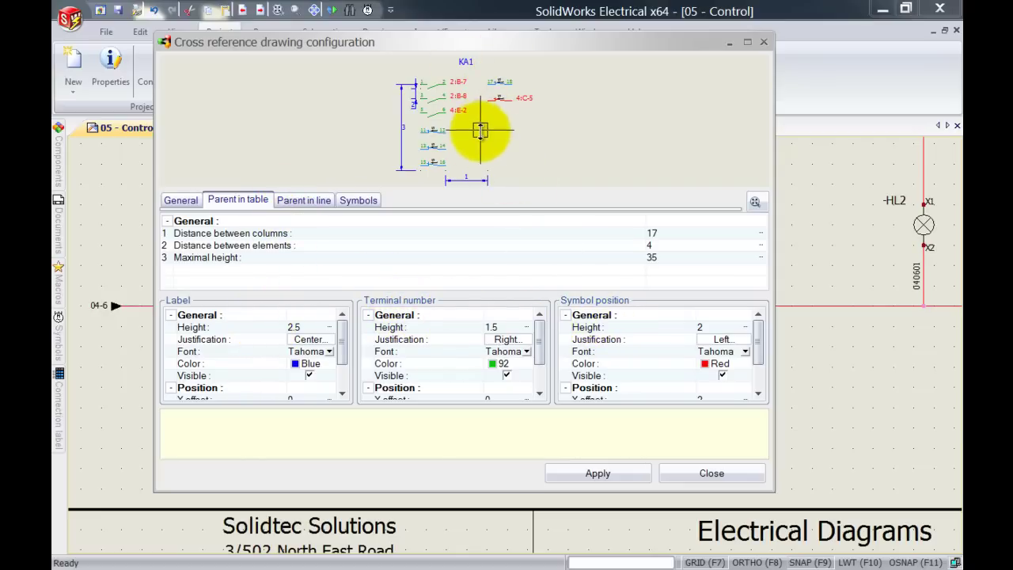
{"action": "left_click", "coordinate": [317, 202]}
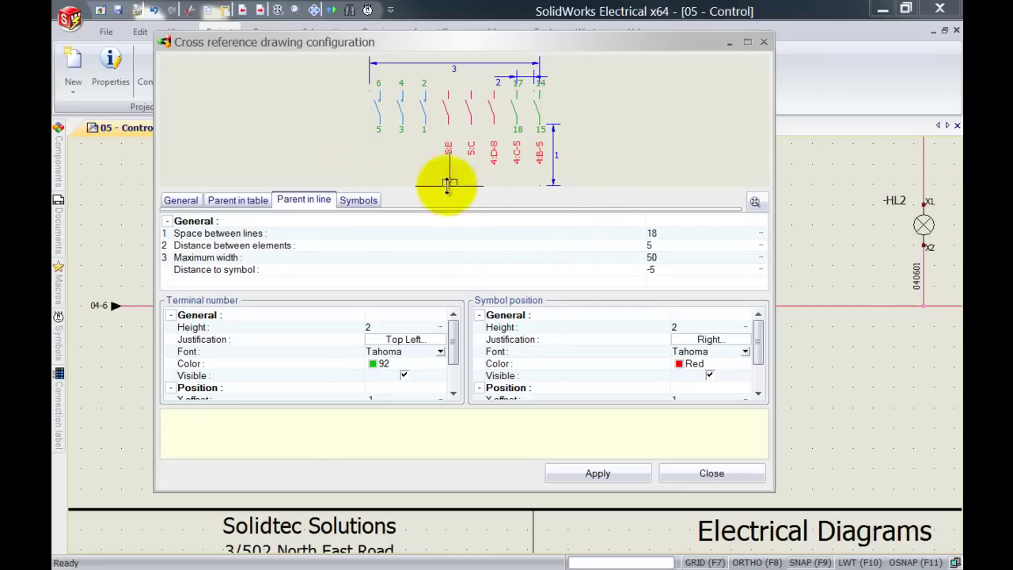
- Review the symbol assigned to NO Contact circuits in the enlarged Symbols list
{"action": "left_click", "coordinate": [371, 201]}
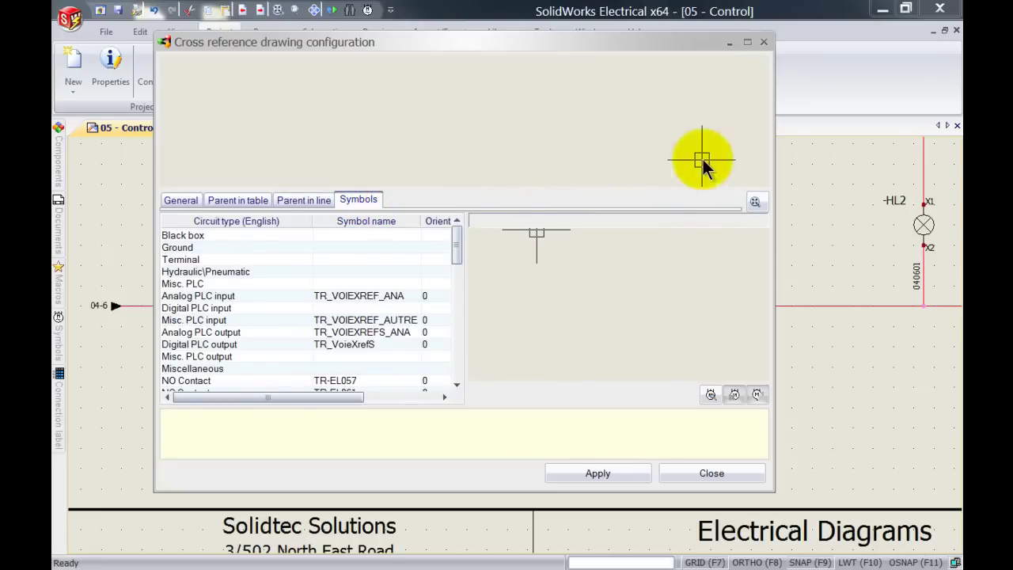
{"action": "left_click", "coordinate": [746, 42]}
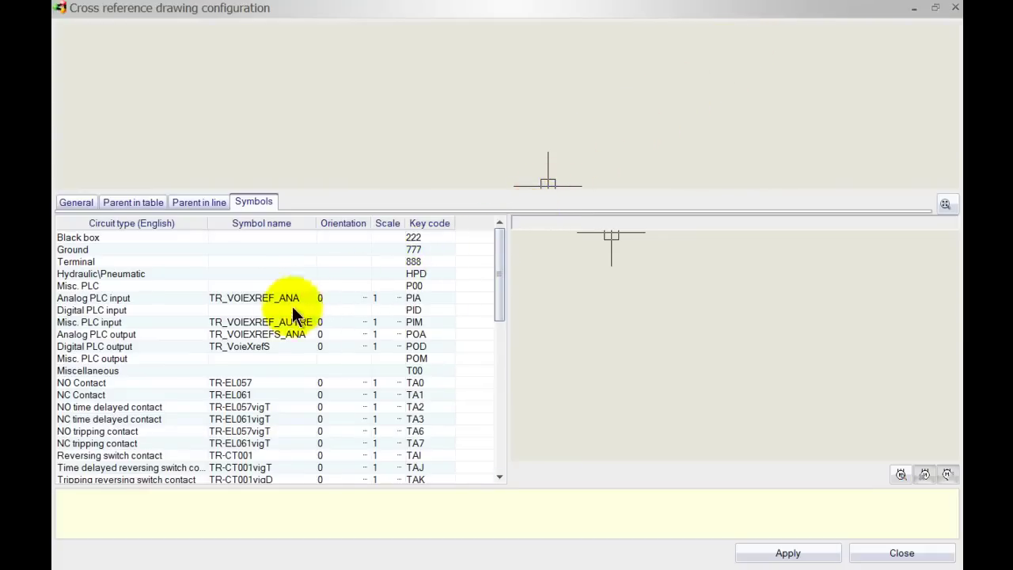
{"action": "left_click", "coordinate": [235, 381]}
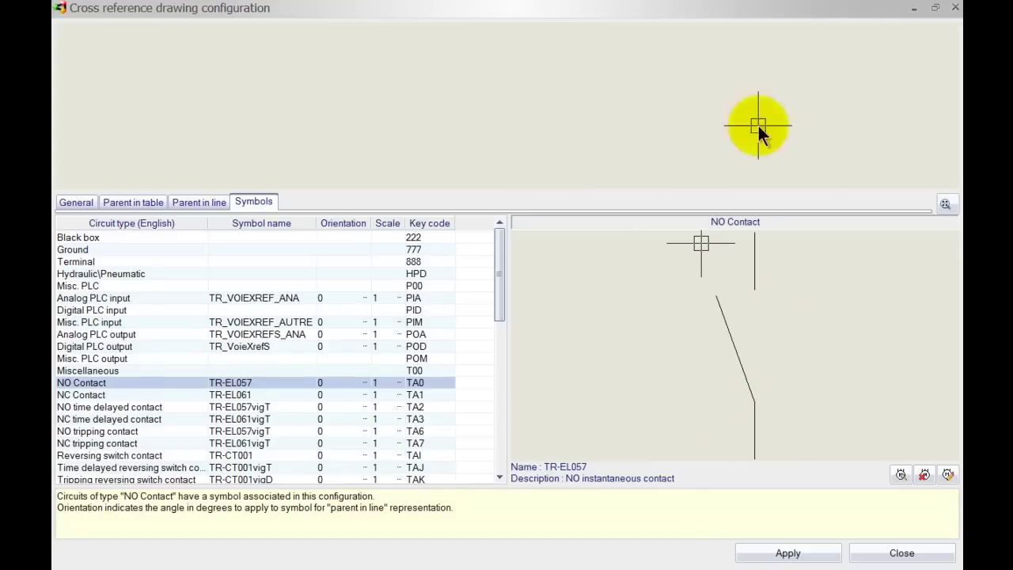
- Shrink the configuration window back down, then apply and close it
{"action": "left_click", "coordinate": [935, 9]}
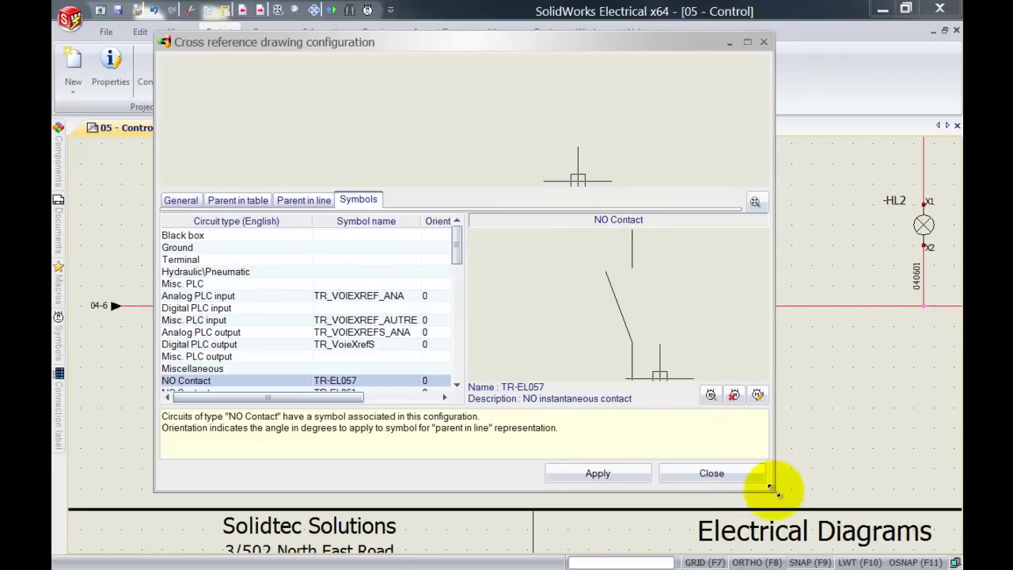
{"action": "left_click_drag", "start_coordinate": [768, 482], "coordinate": [656, 312]}
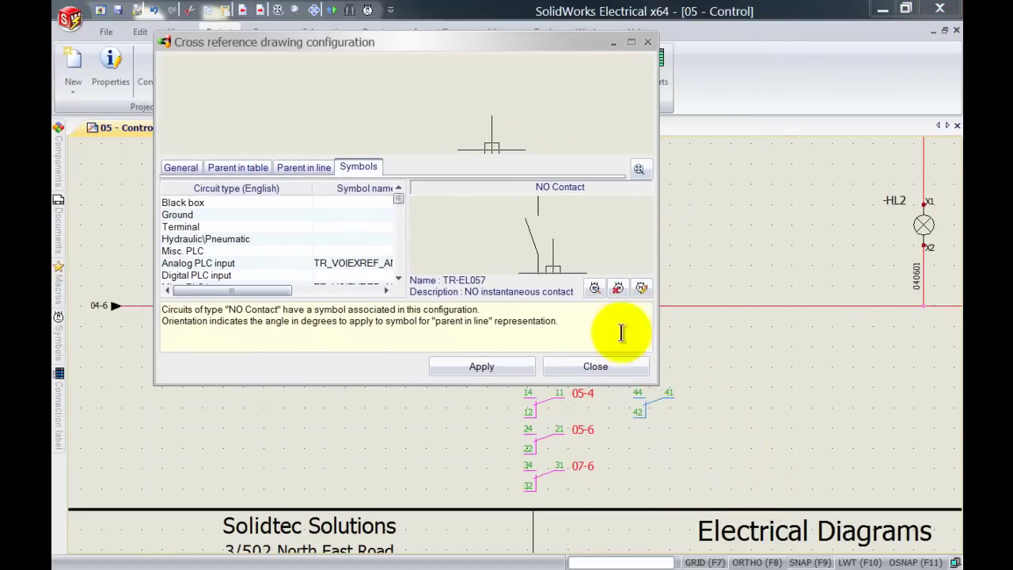
{"action": "left_click", "coordinate": [465, 362]}
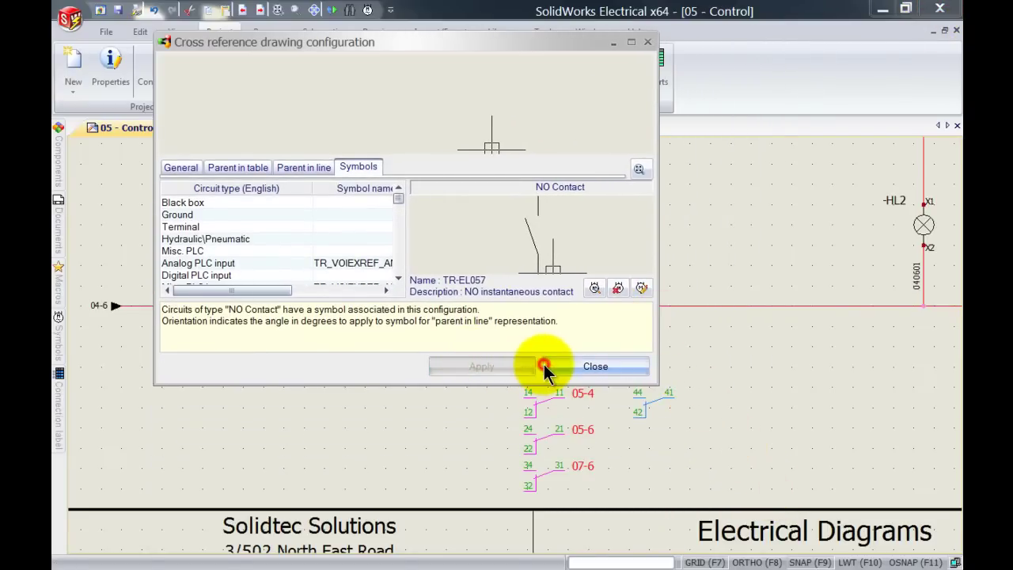
{"action": "left_click", "coordinate": [594, 366]}
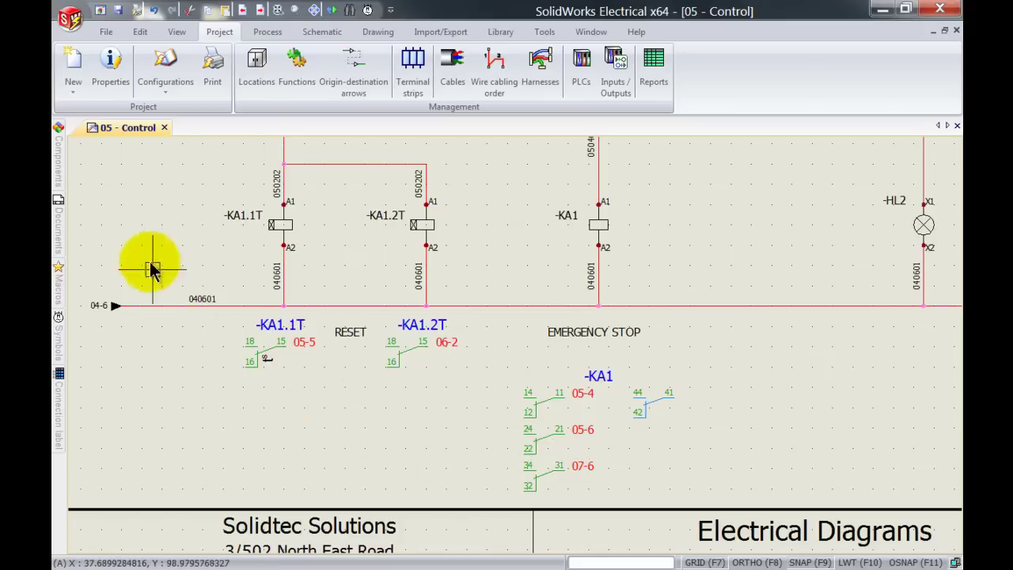
- Reopen the cross-reference drawing configuration maximized to full screen
{"action": "left_click", "coordinate": [165, 83]}
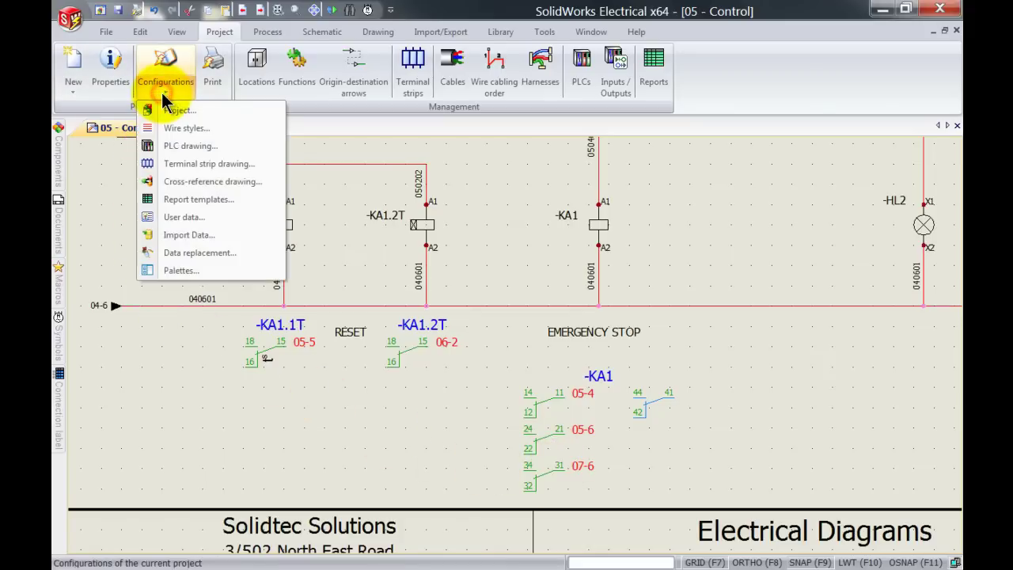
{"action": "left_click", "coordinate": [171, 181]}
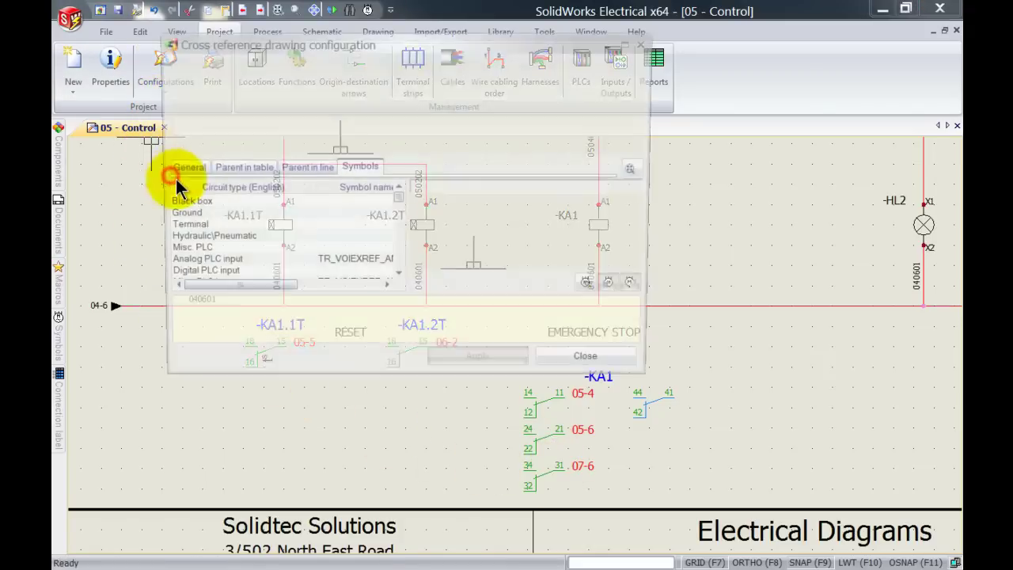
{"action": "left_click", "coordinate": [631, 42]}
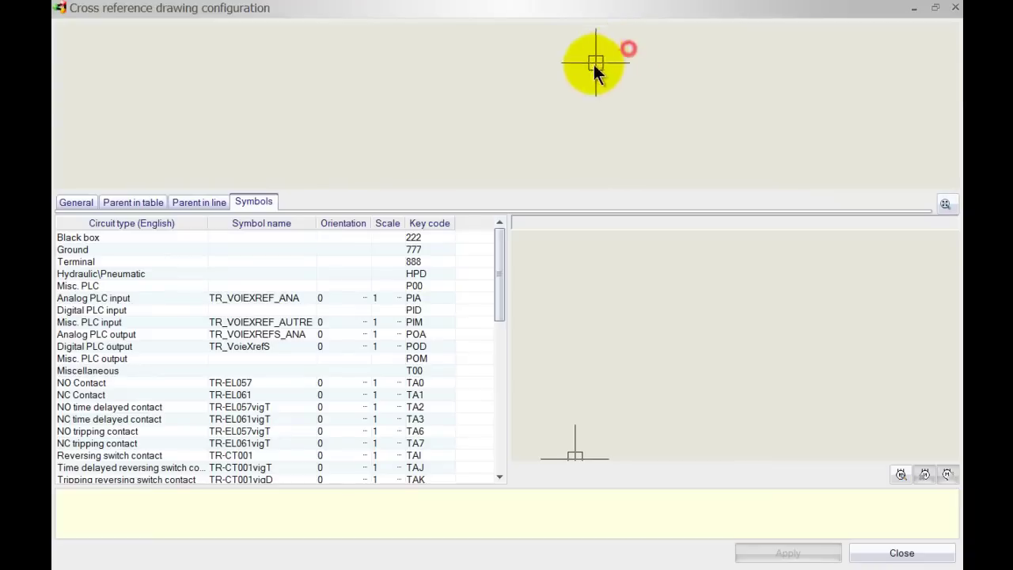
- Preview the Analog PLC input symbol, then TR-CT001vigT for time delayed reversing switch contacts
{"action": "left_click", "coordinate": [280, 299]}
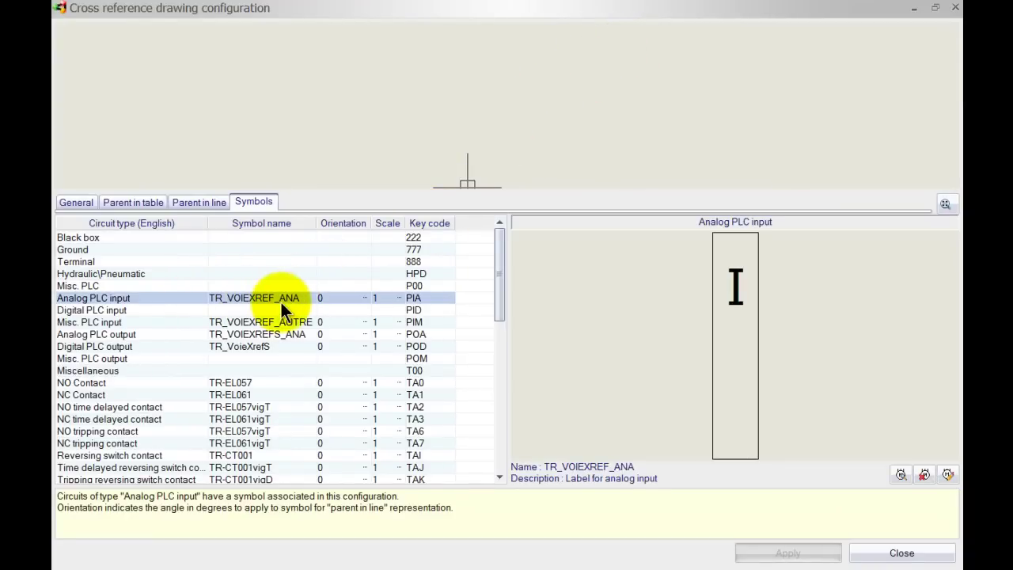
{"action": "scroll", "coordinate": [281, 316], "scroll_direction": "down", "scroll_amount": 3}
{"action": "left_click", "coordinate": [902, 474]}
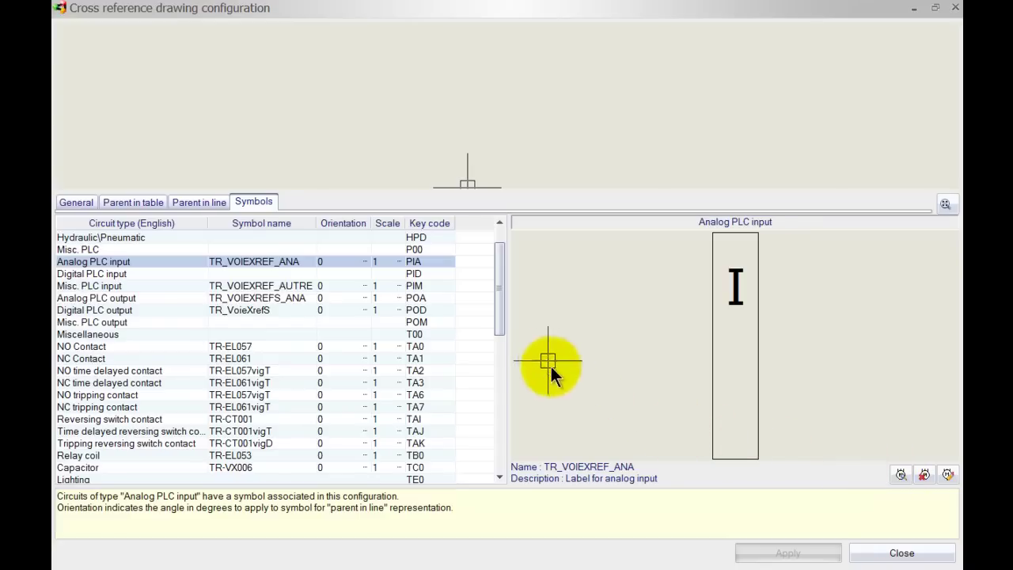
{"action": "left_click_drag", "start_coordinate": [499, 263], "coordinate": [501, 280]}
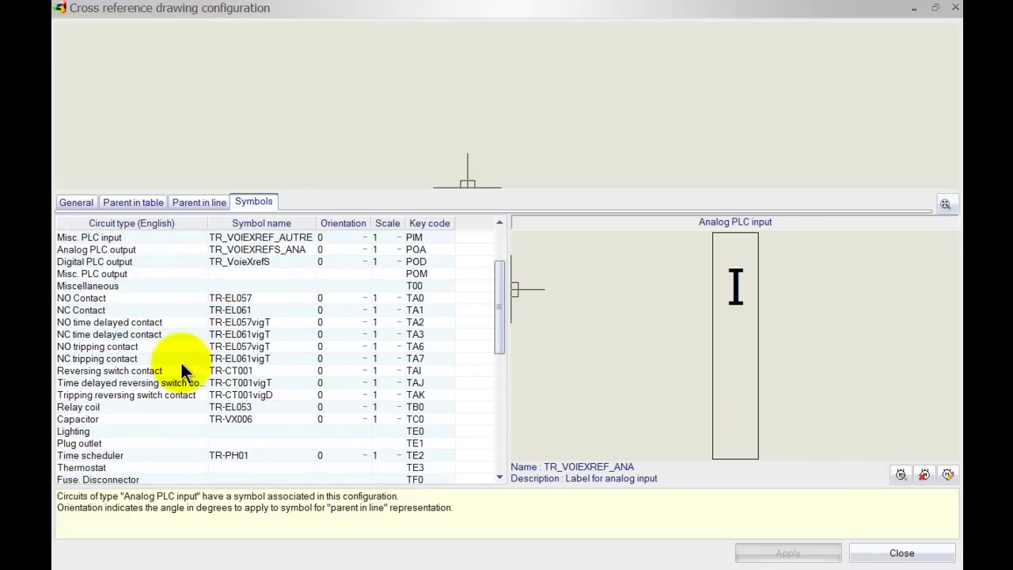
{"action": "left_click", "coordinate": [153, 382]}
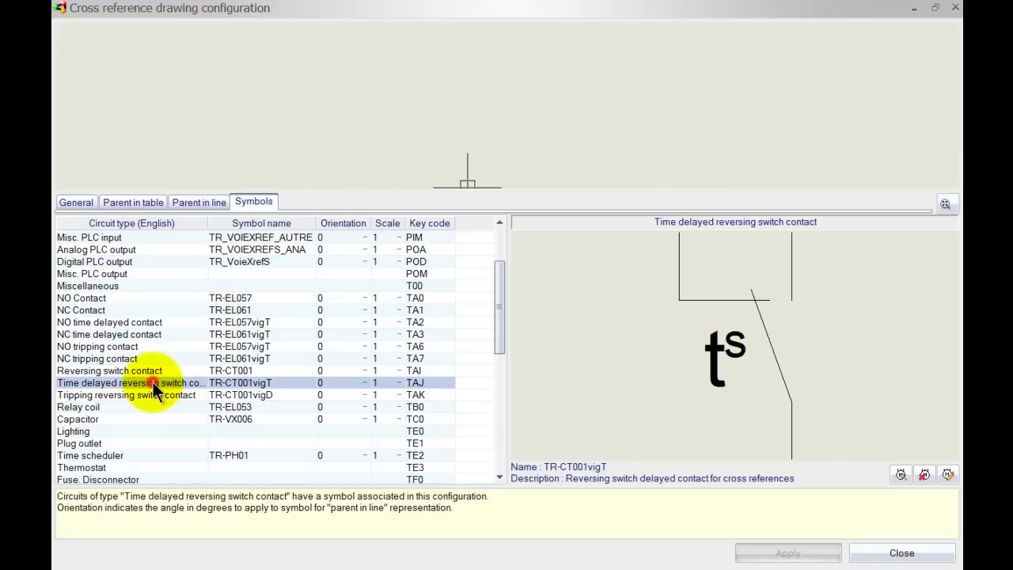